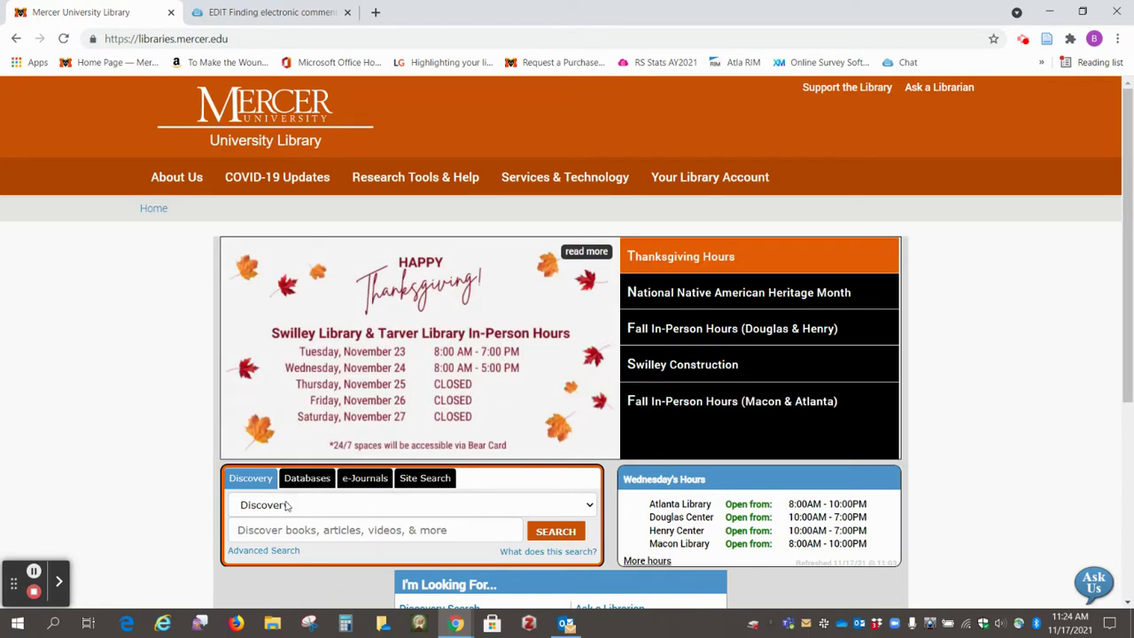
Switch the library search box to Databases and list databases starting with A.
click(263, 37)
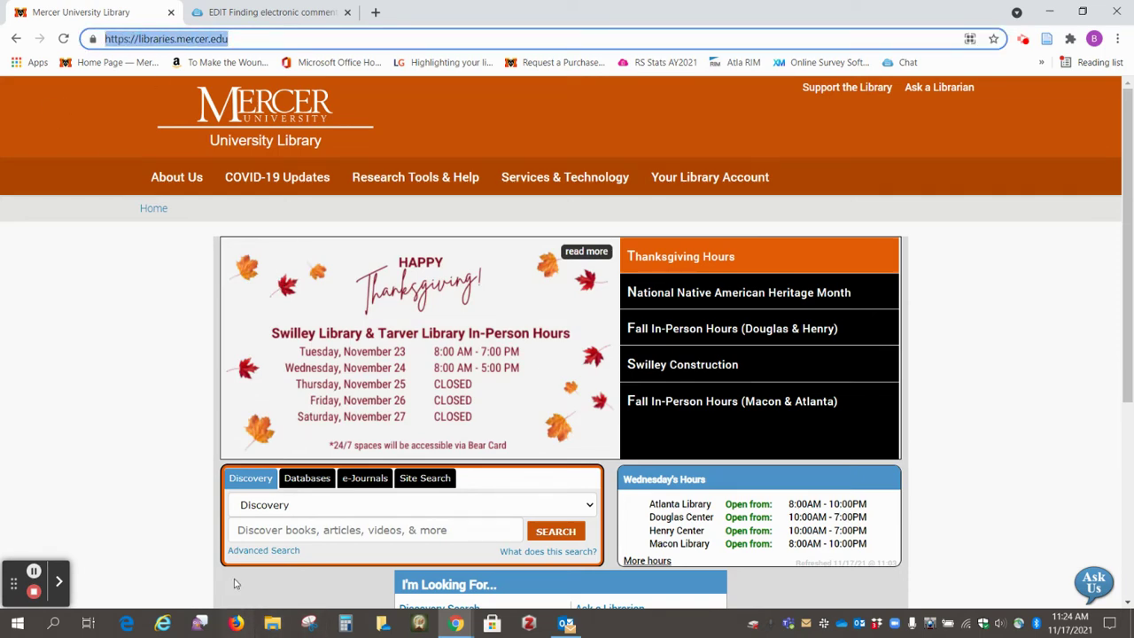
scroll(208, 532, down, 3)
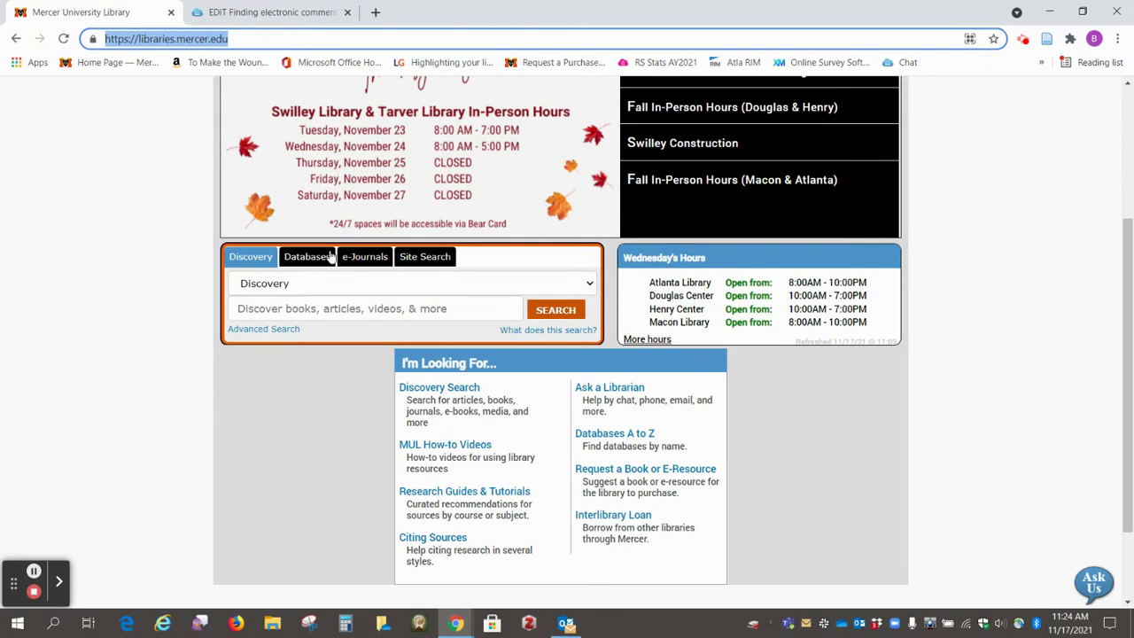
click(306, 257)
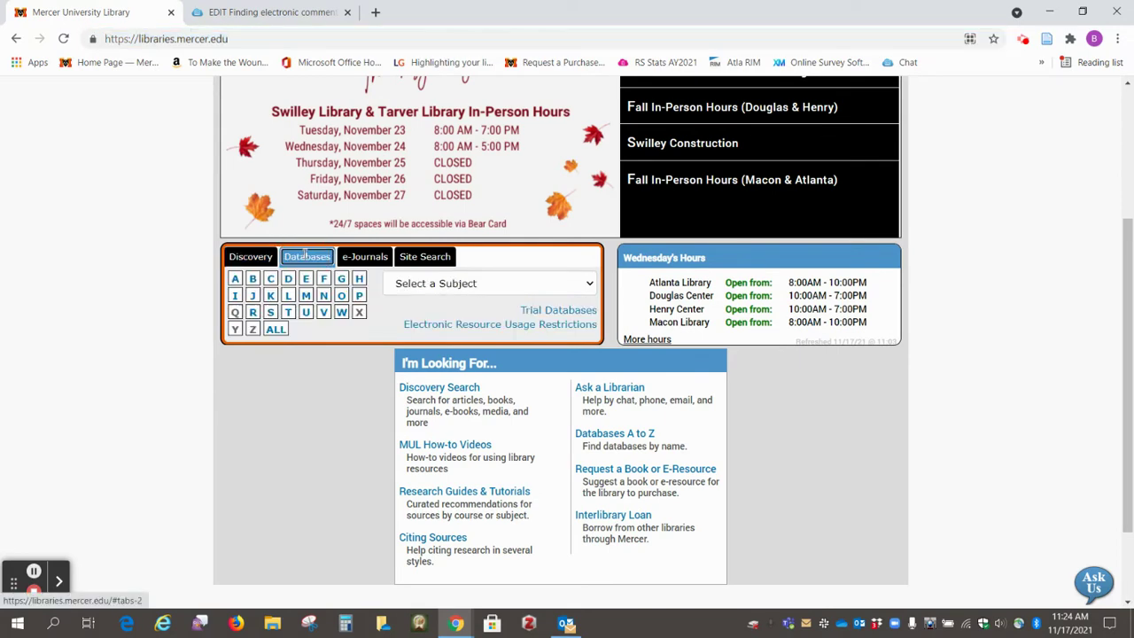
click(235, 279)
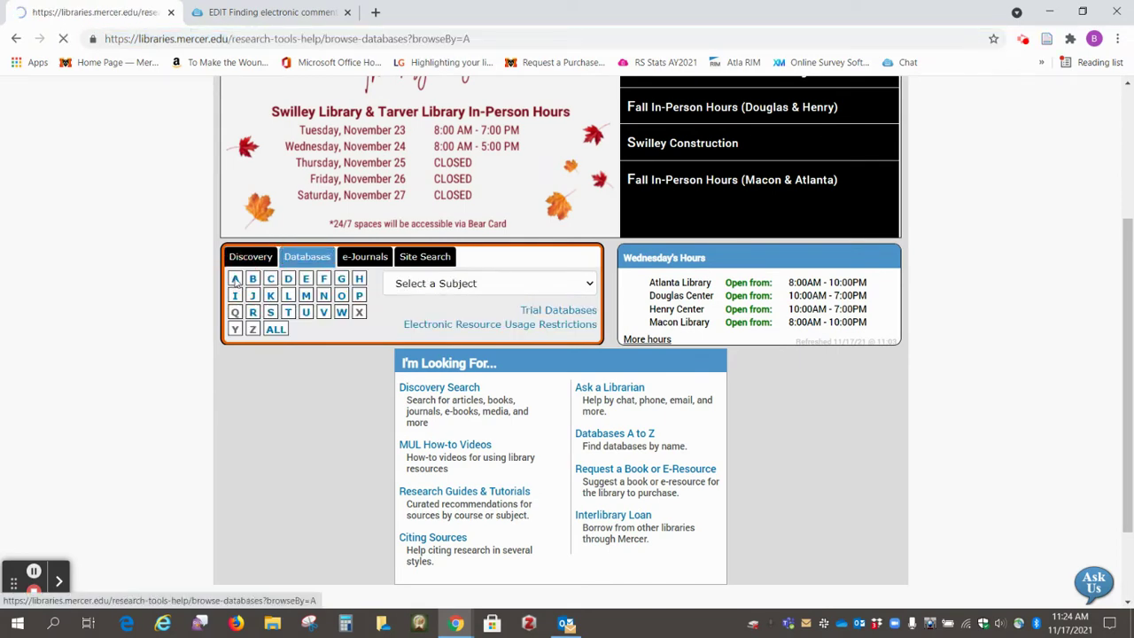
Scroll the A database list down to ATLA Religion with ATLA Serials PLUS.
scroll(319, 440, down, 1)
scroll(319, 440, down, 4)
scroll(322, 436, down, 4)
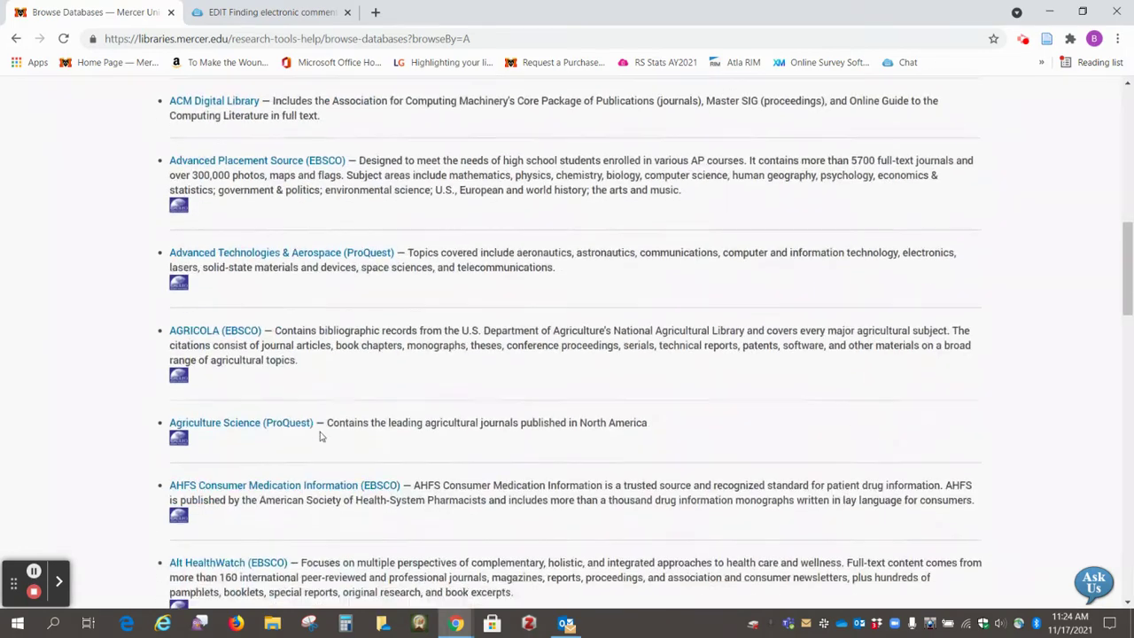
scroll(322, 436, down, 3)
scroll(322, 436, down, 2)
scroll(322, 434, down, 3)
scroll(320, 433, down, 4)
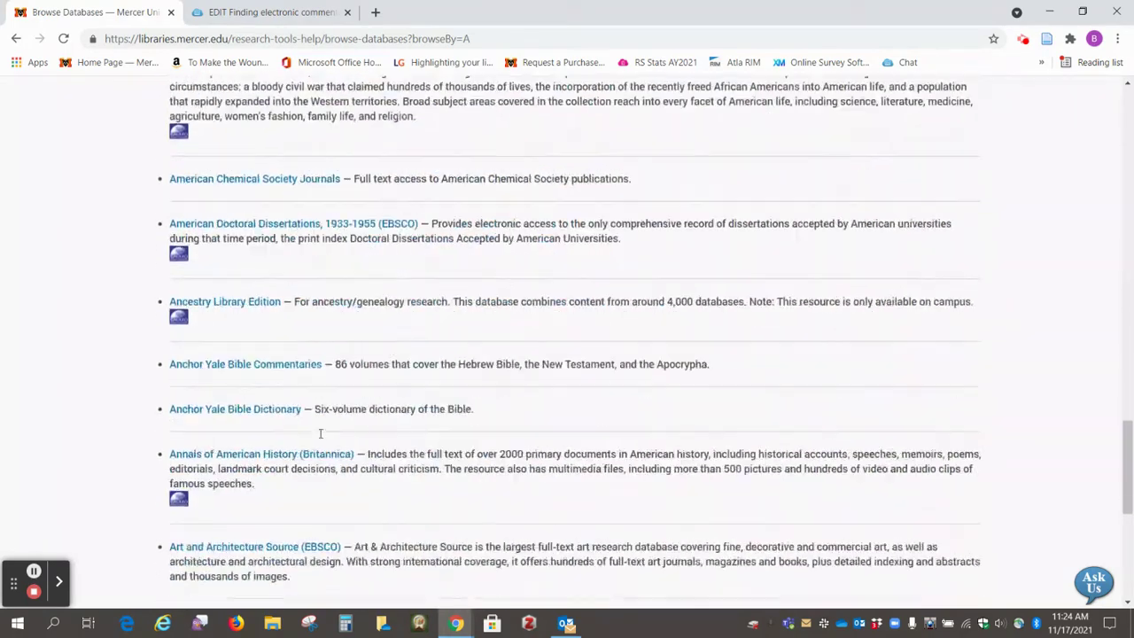
scroll(321, 433, down, 3)
scroll(297, 430, down, 2)
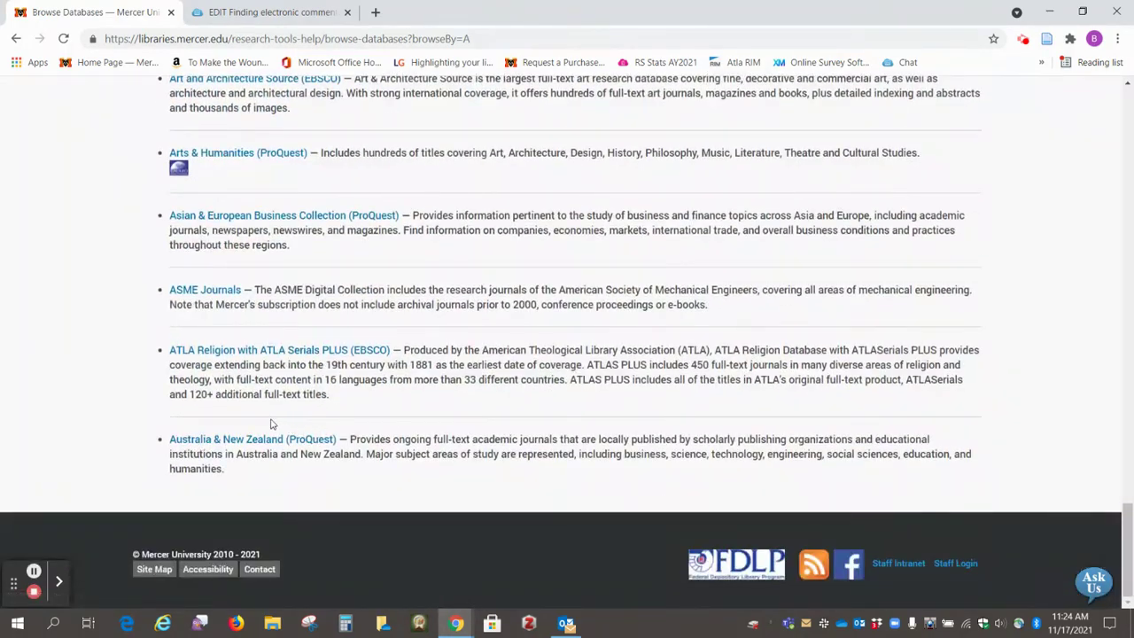
Open ATLA Religion with ATLA Serials PLUS and enter baptism as the first search term.
click(249, 352)
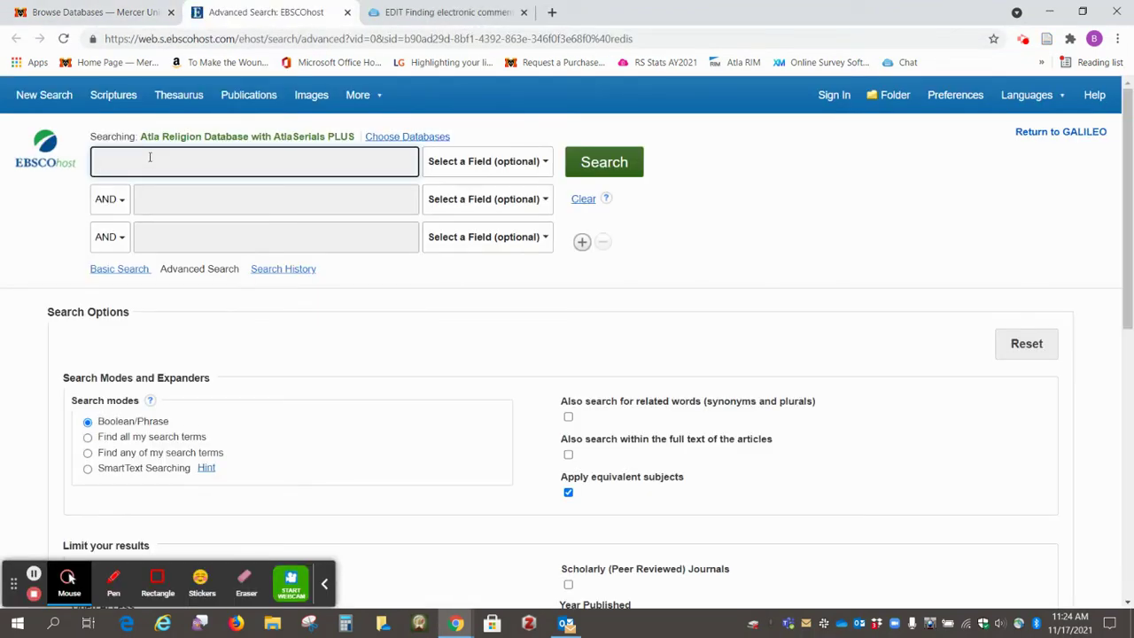
text(b)
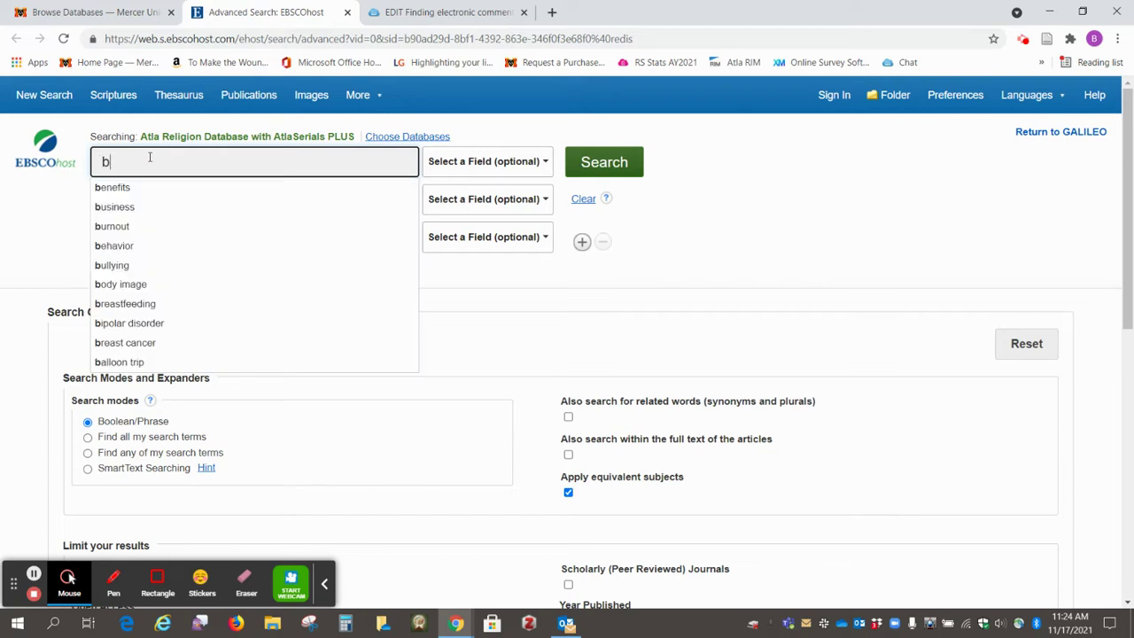
text(aptism)
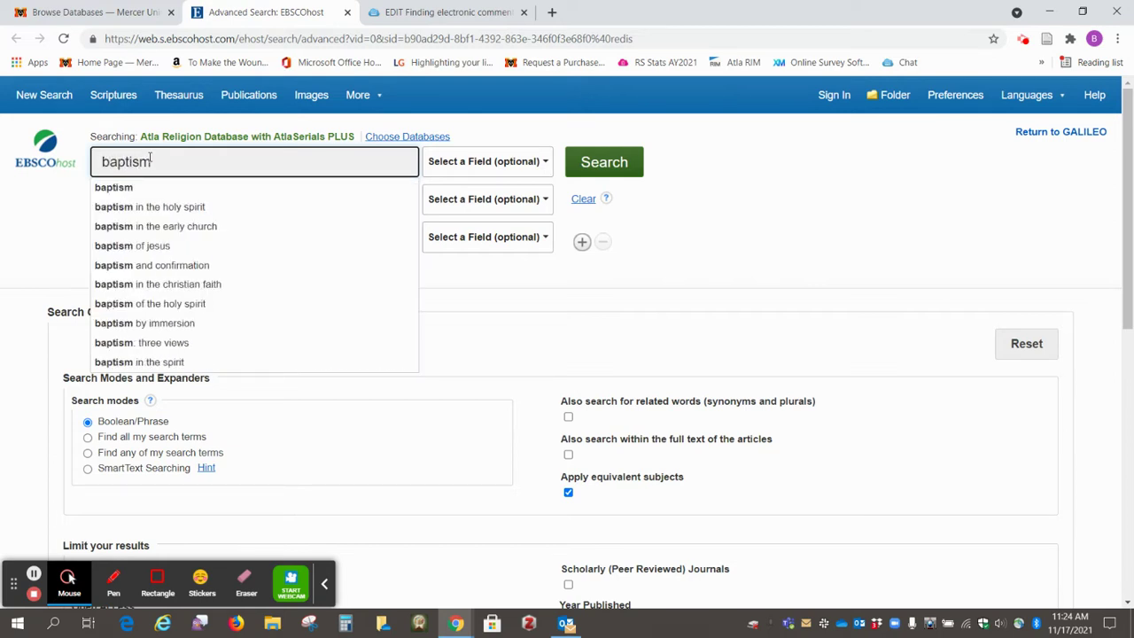
click(125, 219)
Add early church as the second term and run the search.
click(146, 198)
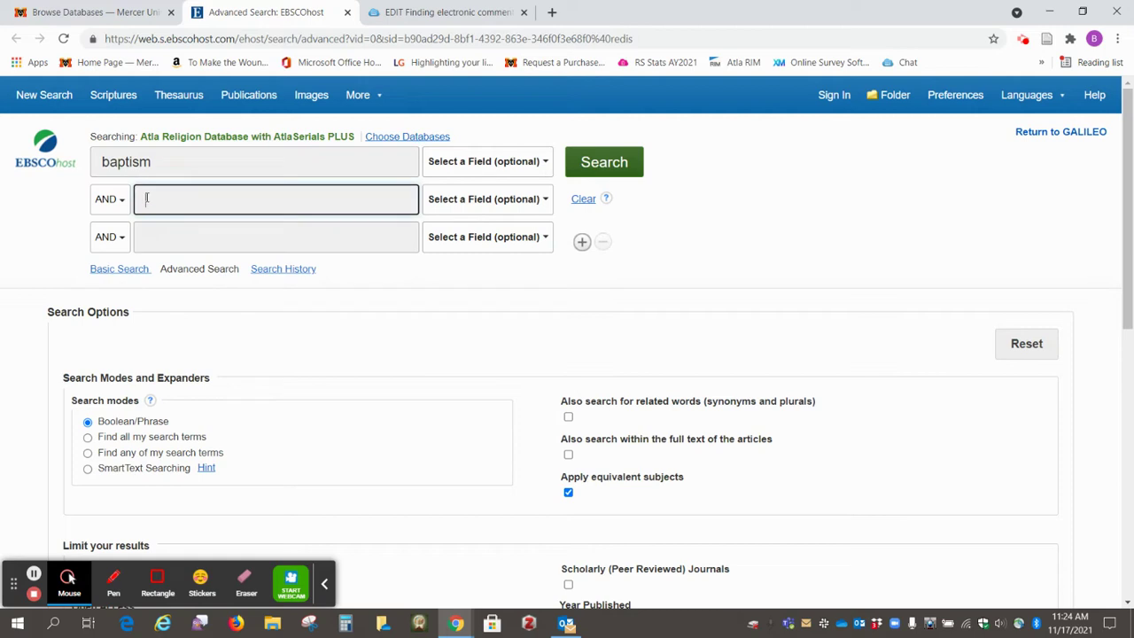
text(early chur)
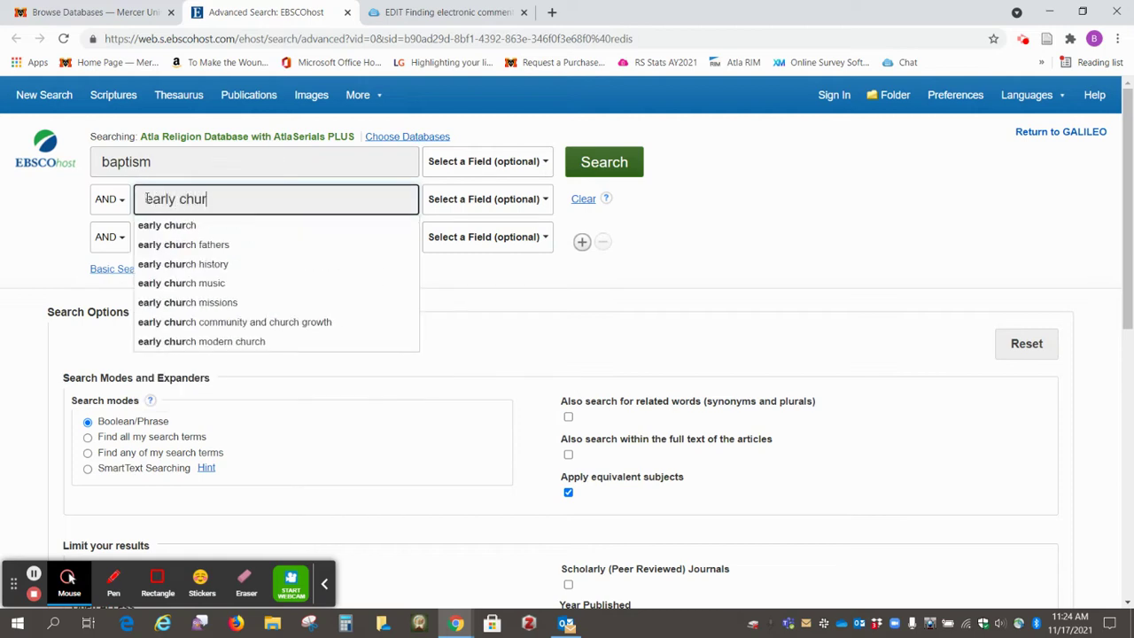
text(ch)
click(744, 224)
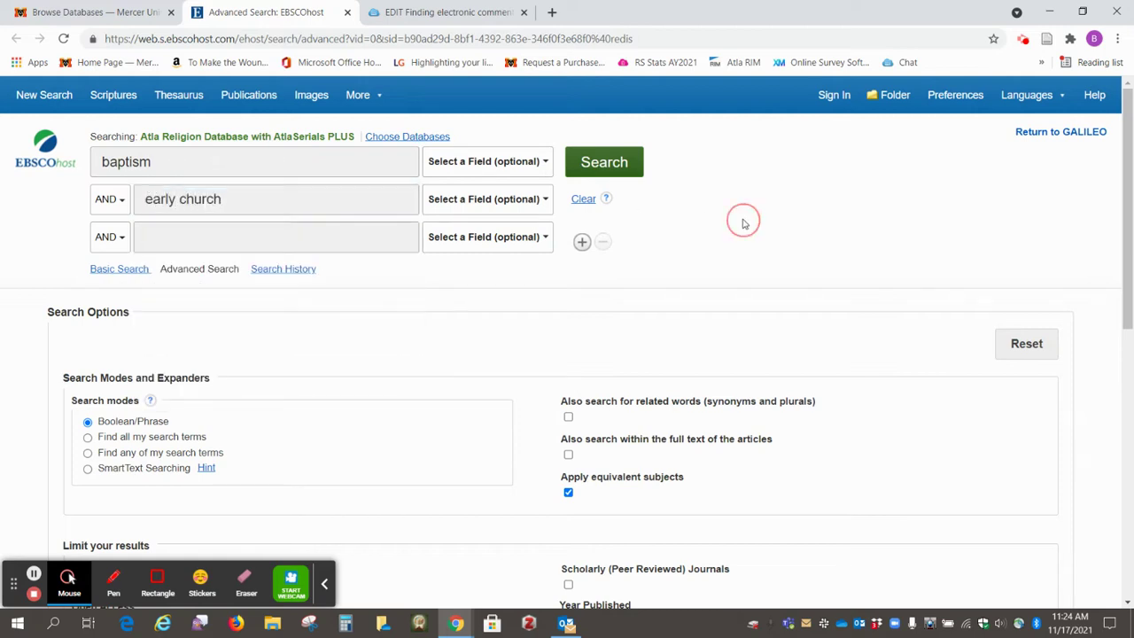
click(604, 165)
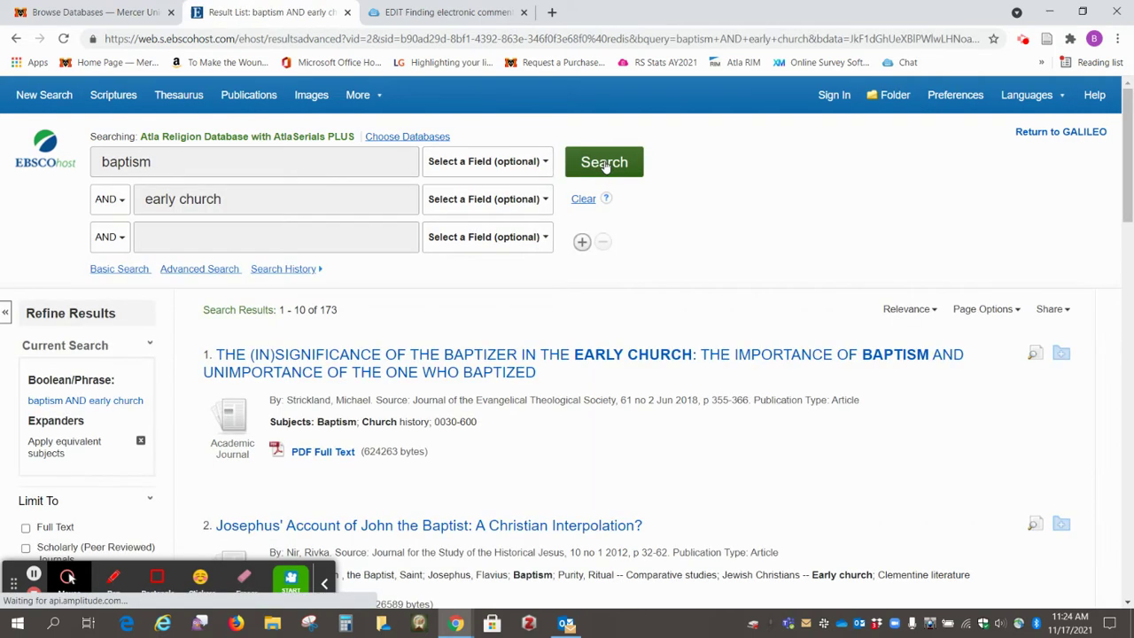
Scroll through the first ten of the 173 baptism AND early church results.
scroll(631, 352, down, 1)
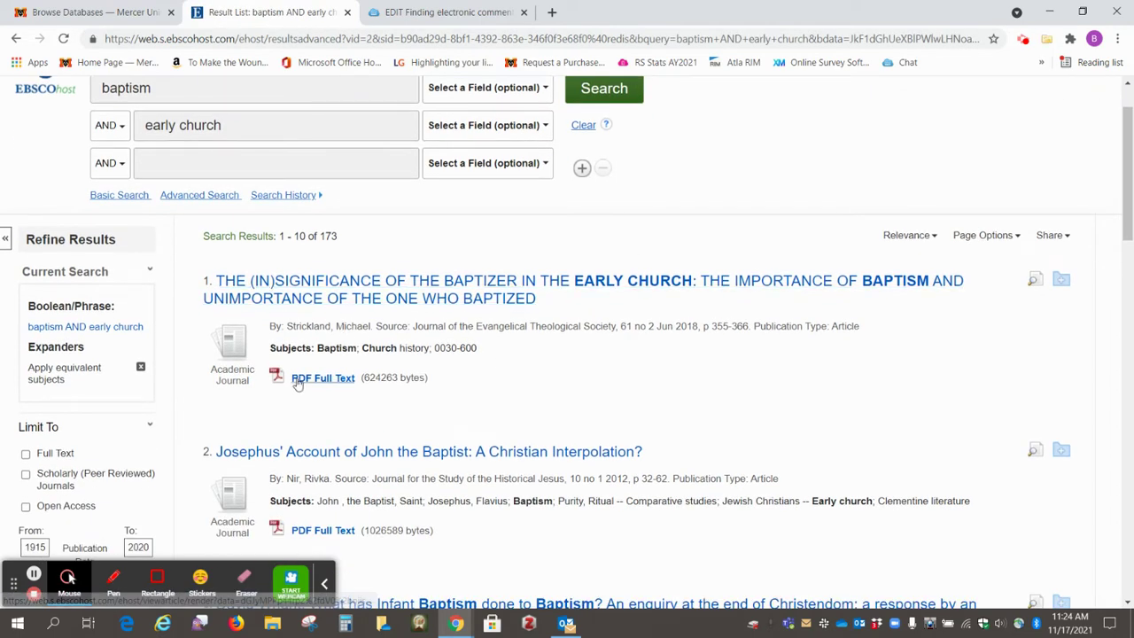
scroll(311, 397, down, 4)
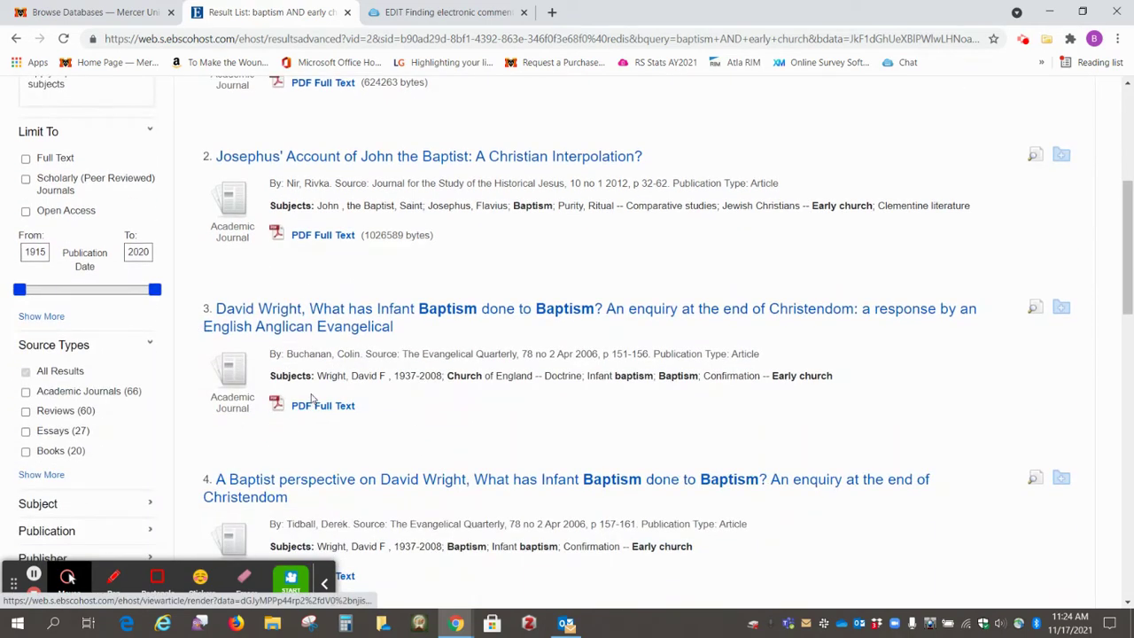
scroll(311, 397, down, 2)
scroll(311, 398, down, 1)
scroll(311, 396, down, 3)
scroll(312, 392, down, 2)
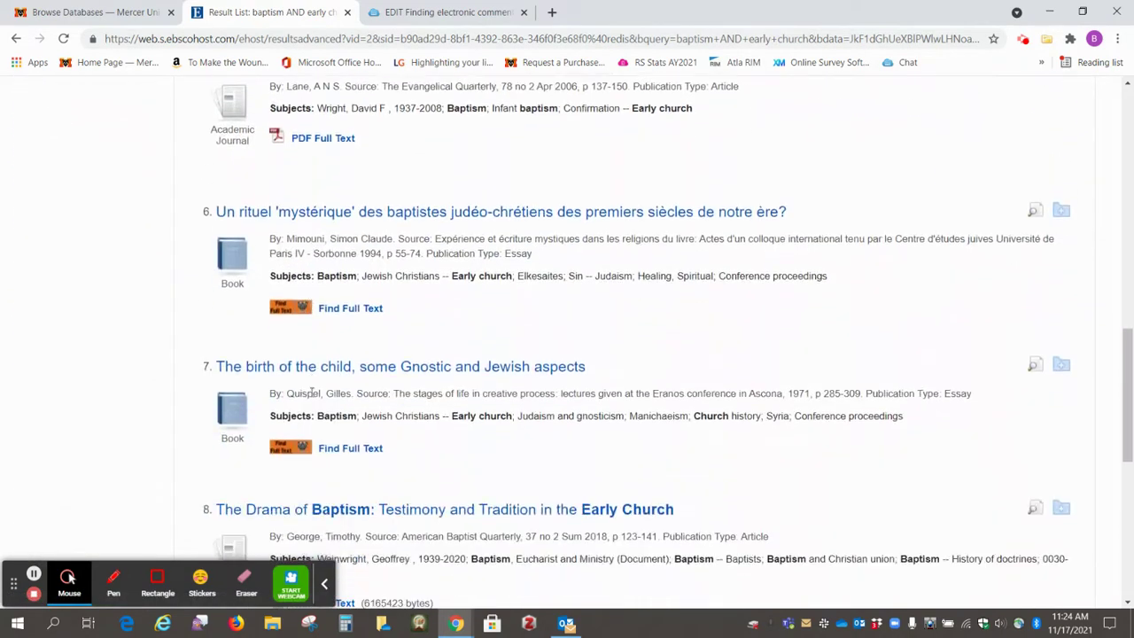
scroll(312, 393, down, 1)
scroll(312, 392, down, 4)
scroll(313, 388, down, 1)
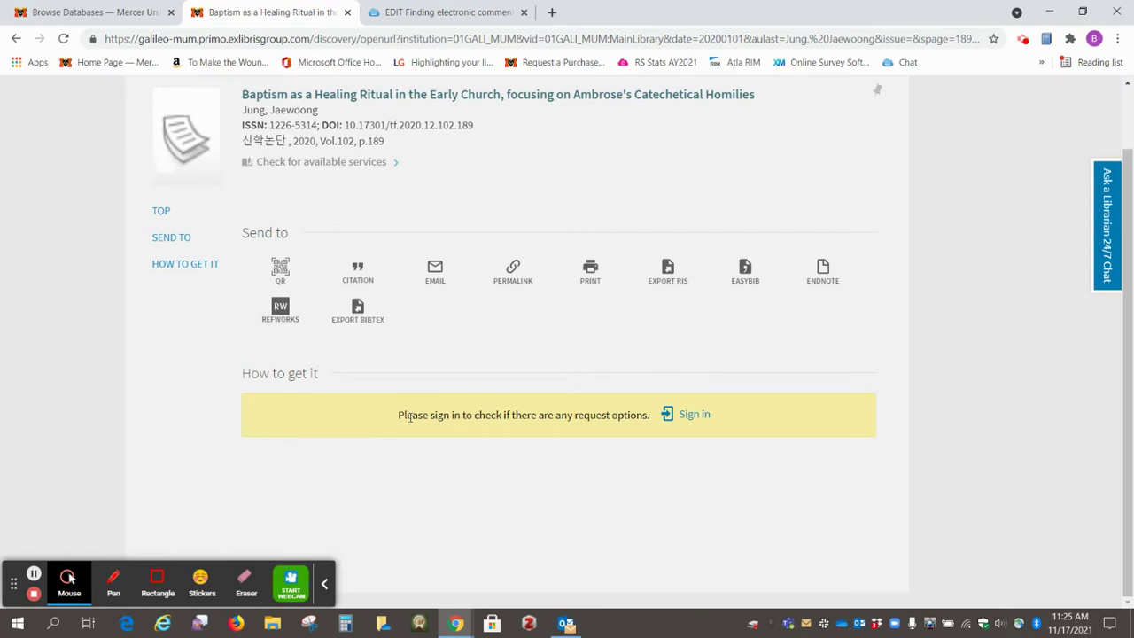
Sign in to Primo and open the ILL Article Request form for the Baptism article.
click(682, 413)
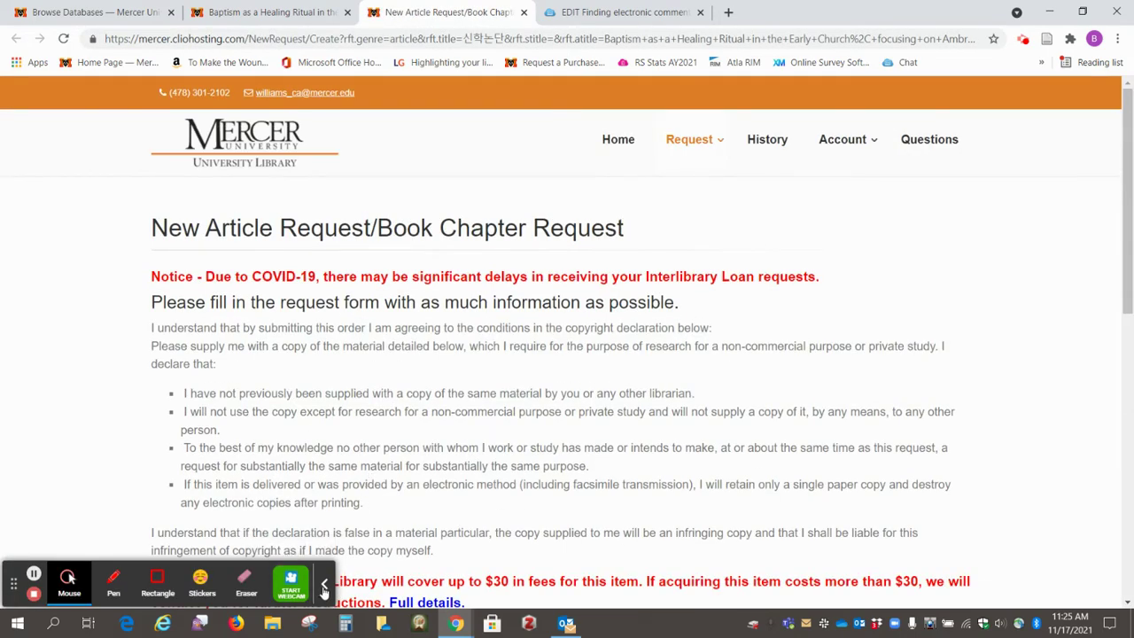
click(324, 588)
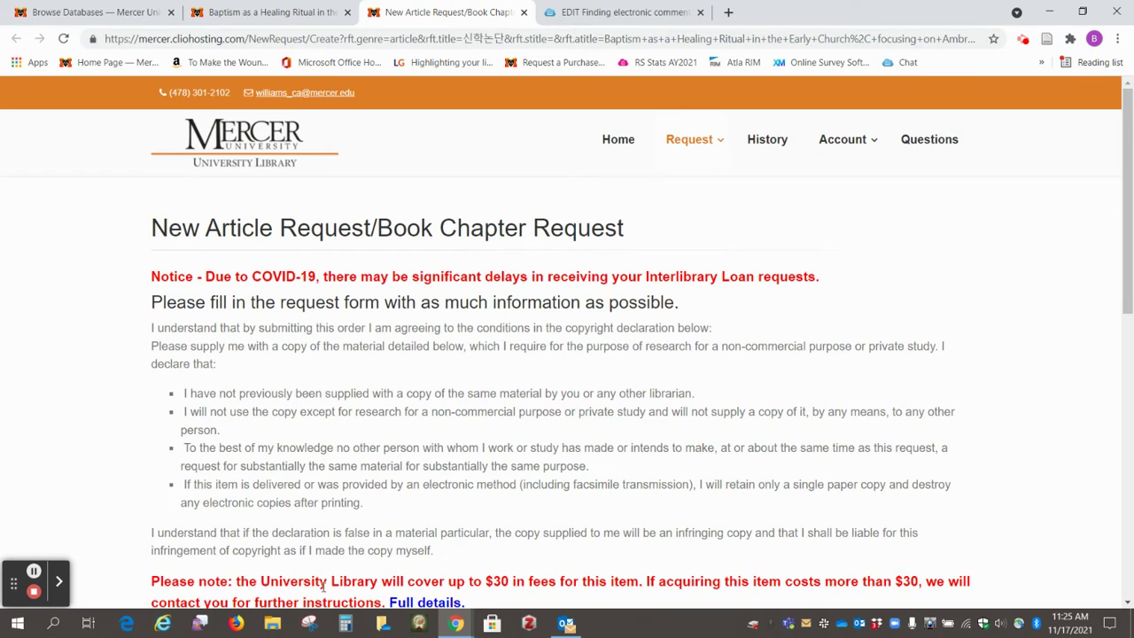
scroll(365, 509, down, 3)
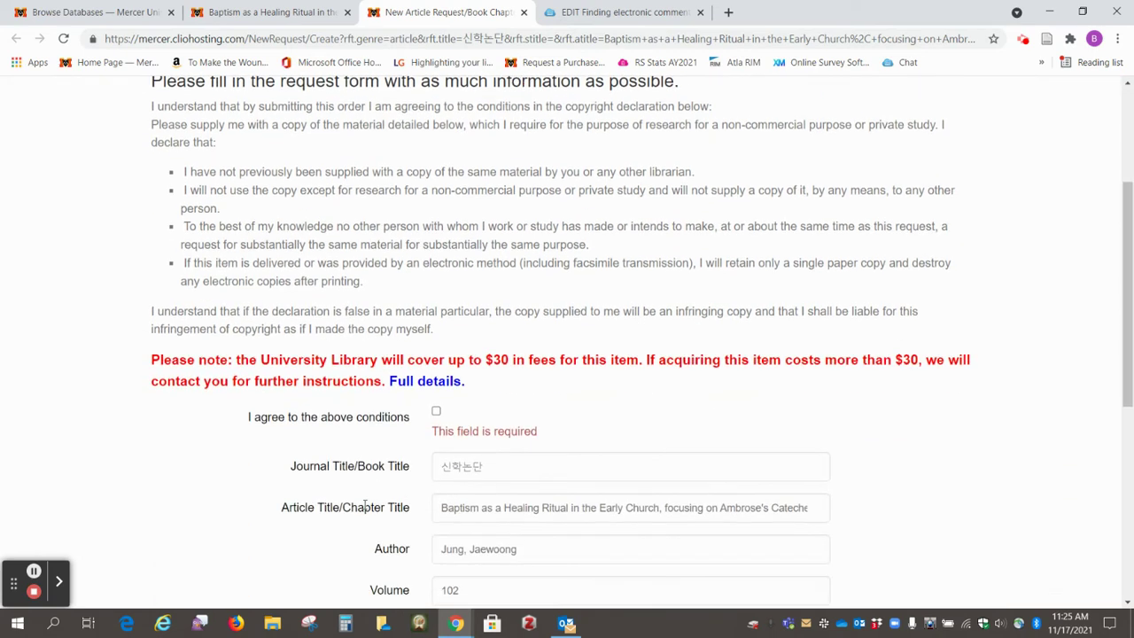
scroll(363, 505, down, 2)
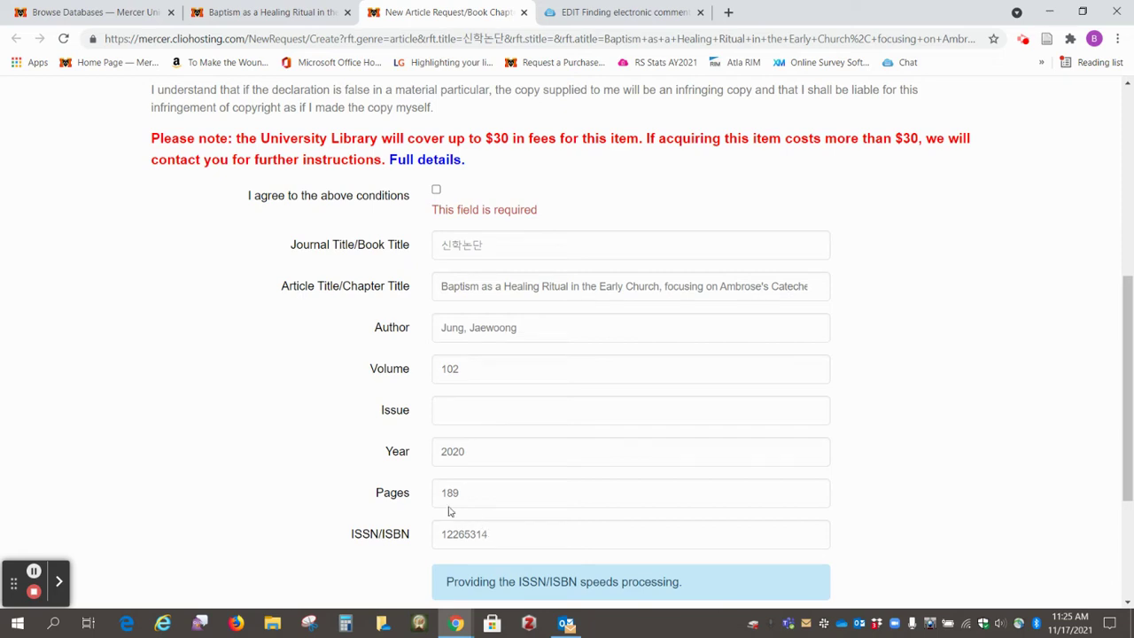
scroll(461, 264, down, 3)
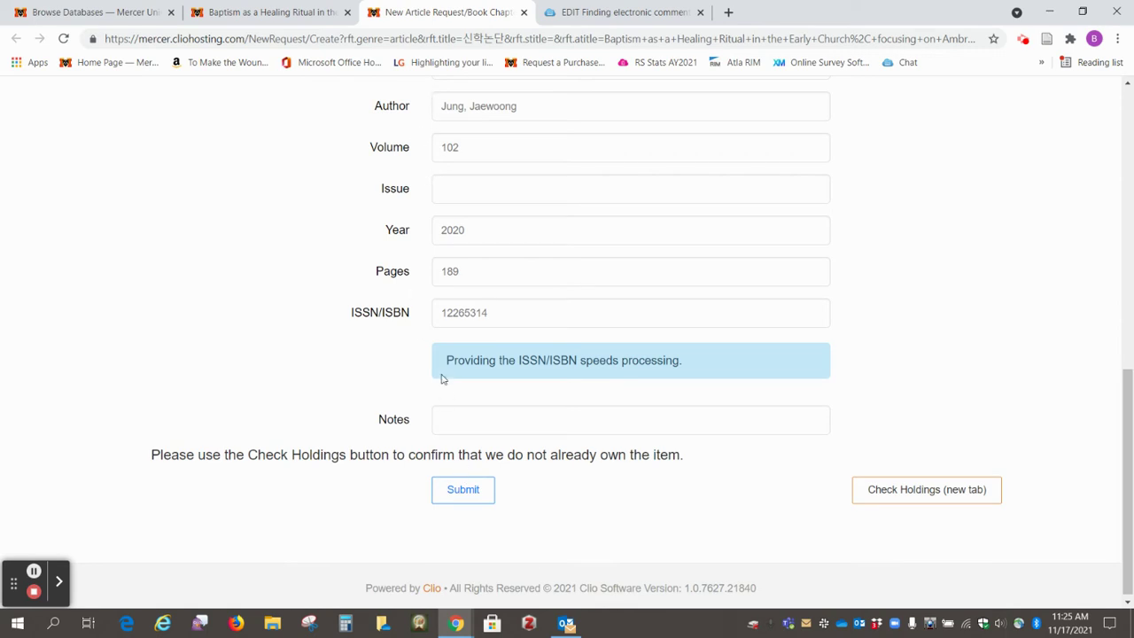
scroll(435, 380, up, 3)
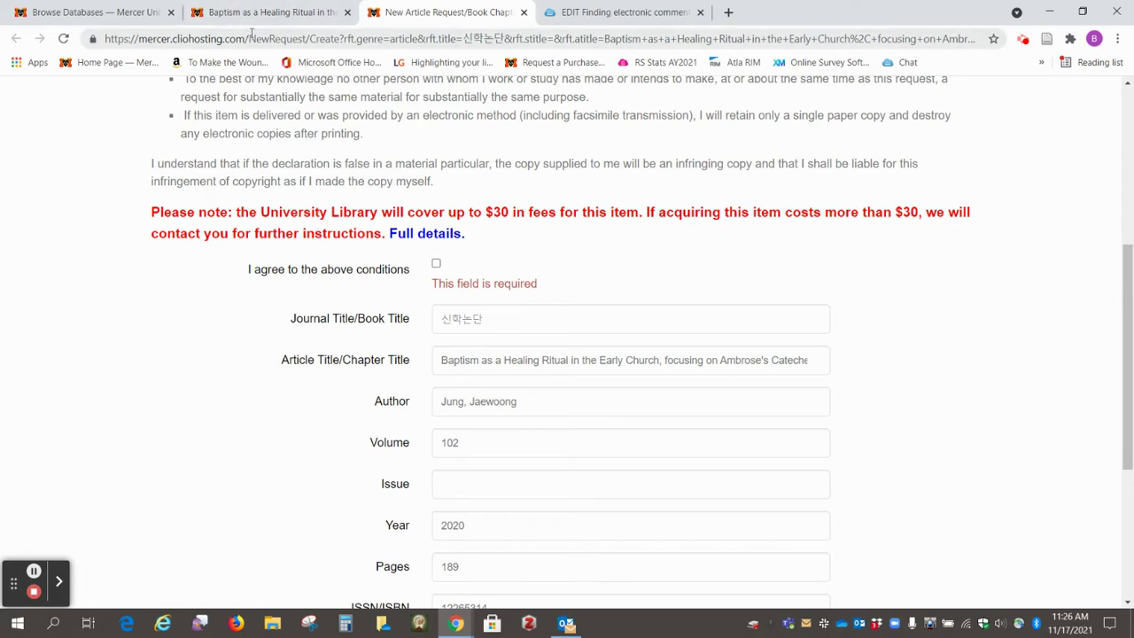
click(124, 16)
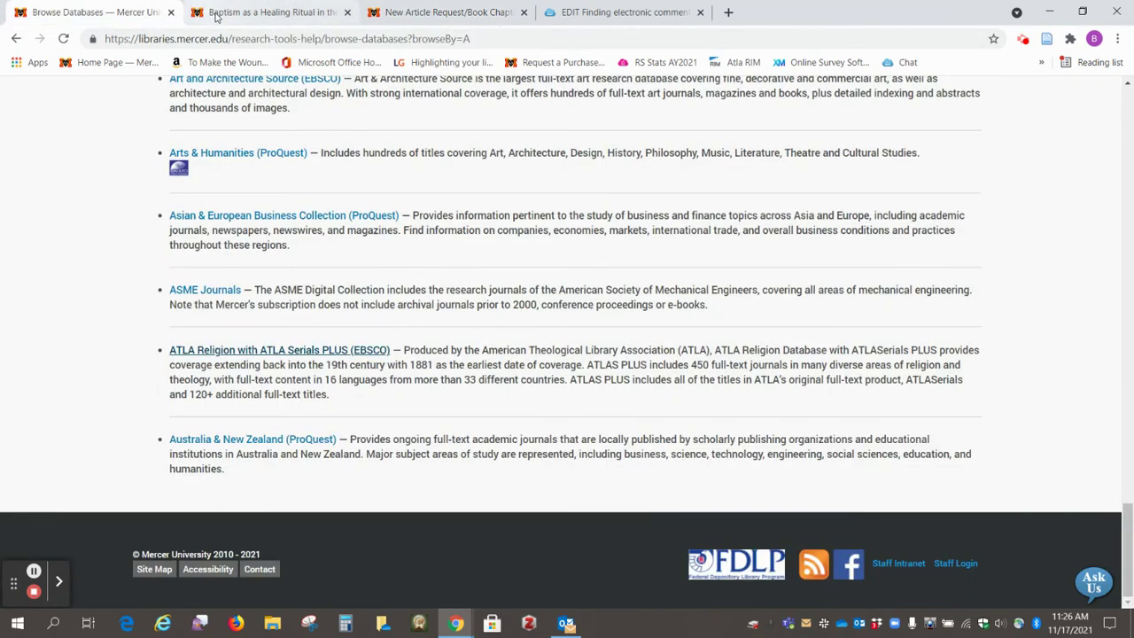
Go back from the Primo record to the EBSCOhost result list.
click(217, 16)
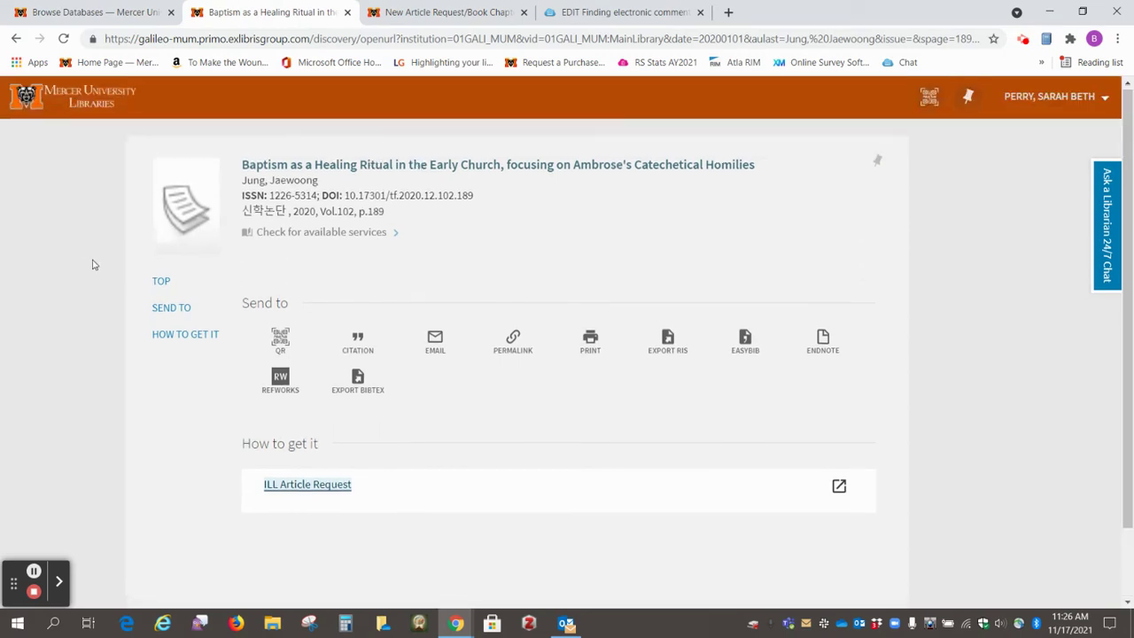
scroll(92, 261, up, 1)
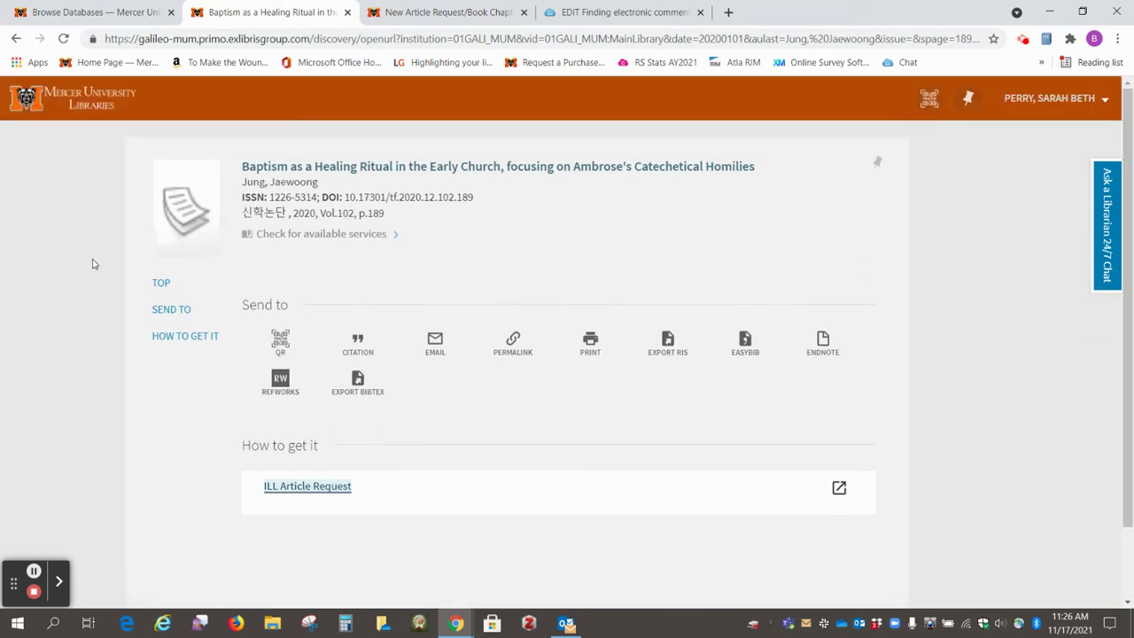
click(17, 40)
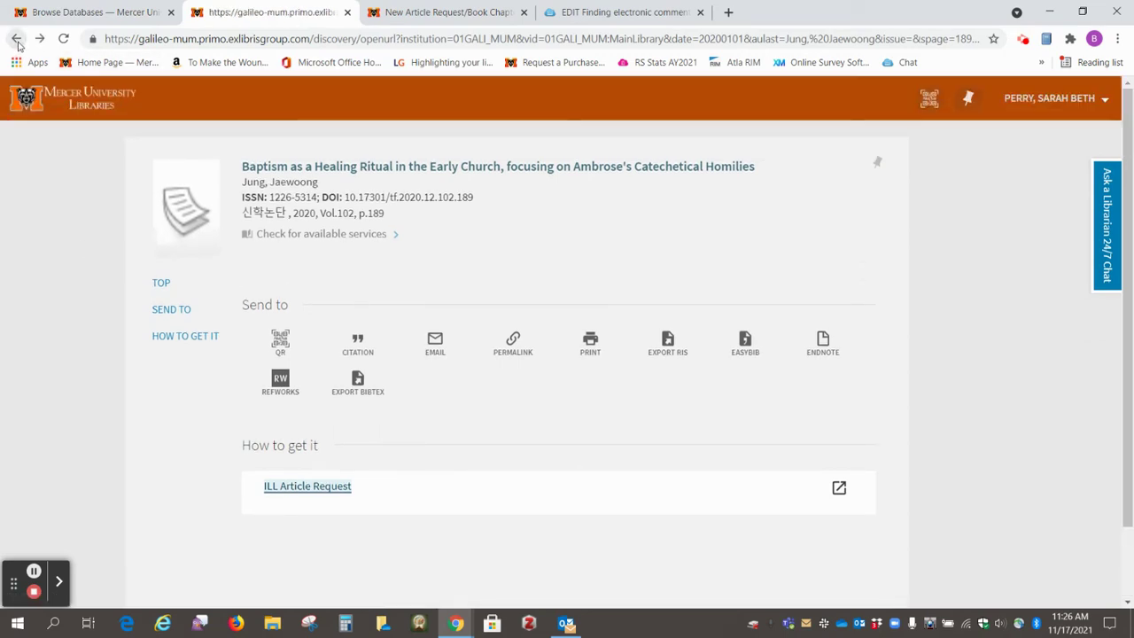
click(16, 39)
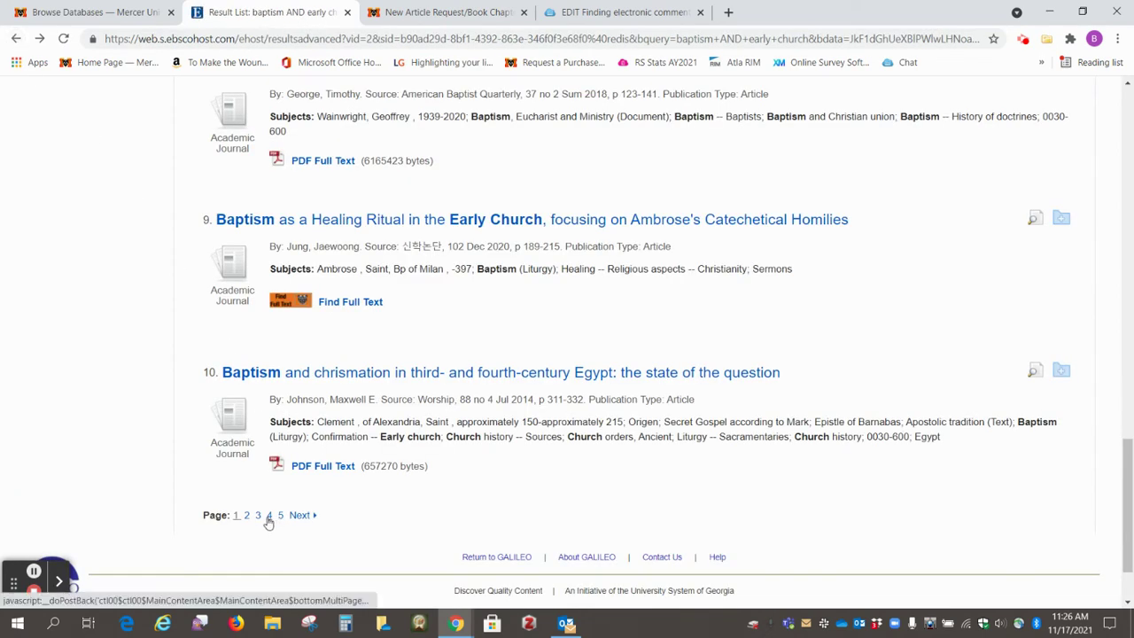
On results page 3, locate result 26, the Cross essay on baptism and the creeds.
click(258, 516)
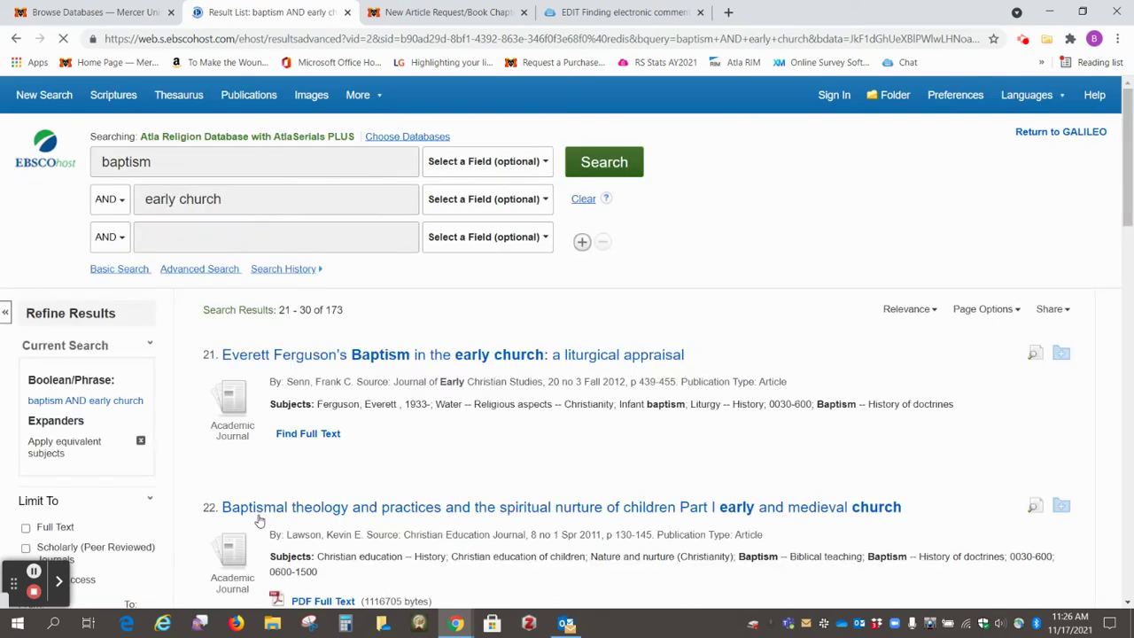
scroll(263, 470, down, 3)
scroll(263, 471, down, 3)
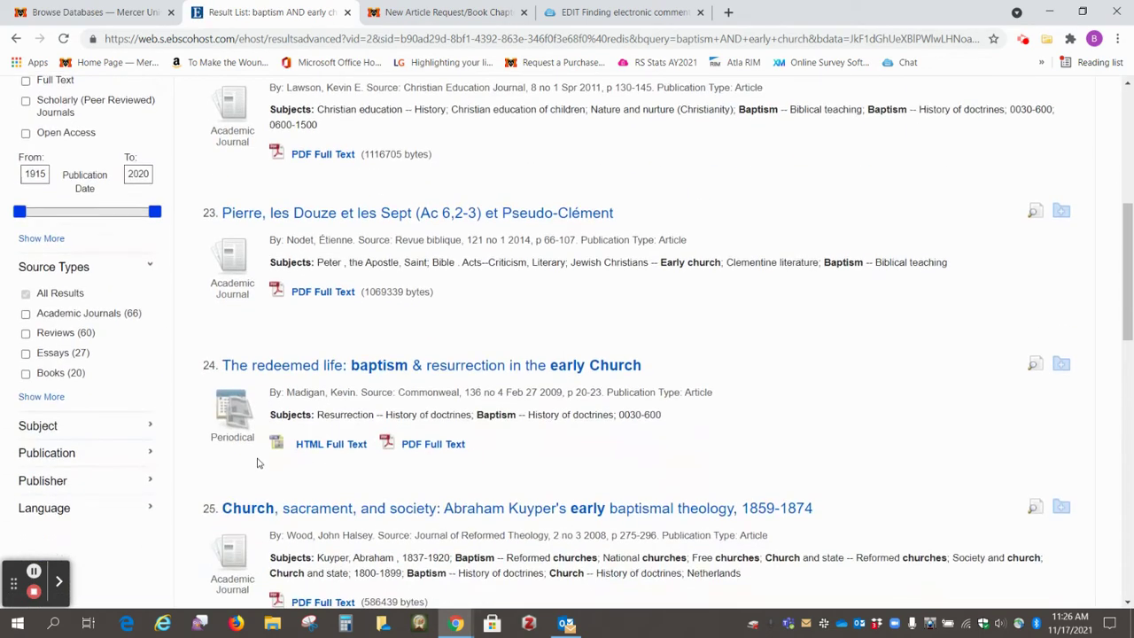
scroll(257, 463, down, 2)
scroll(257, 463, down, 2)
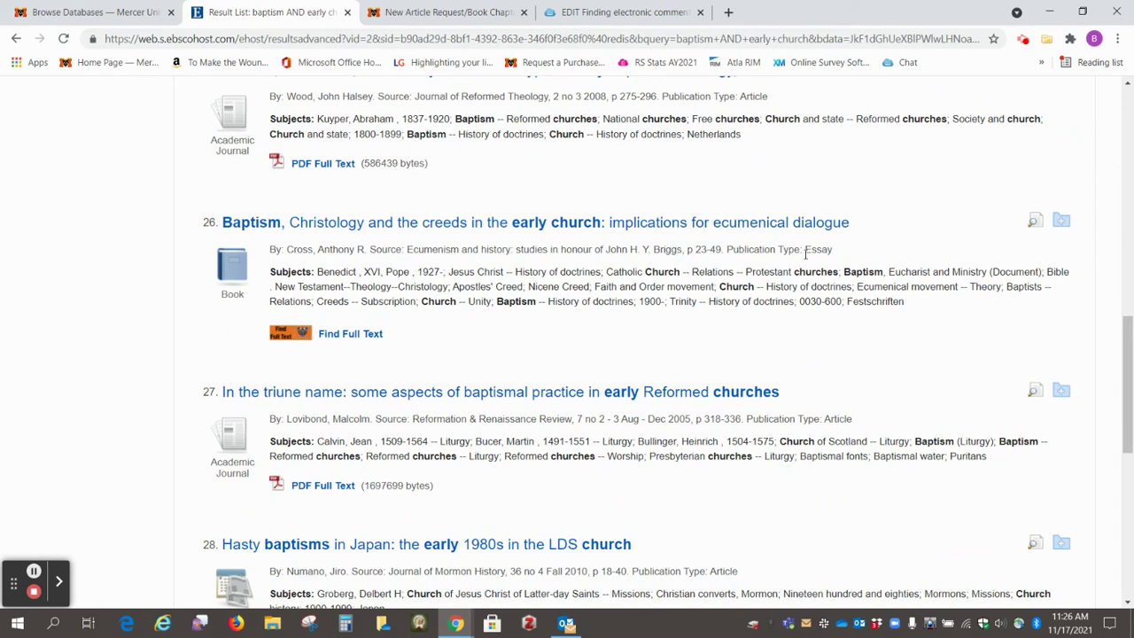
drag(803, 250, 843, 256)
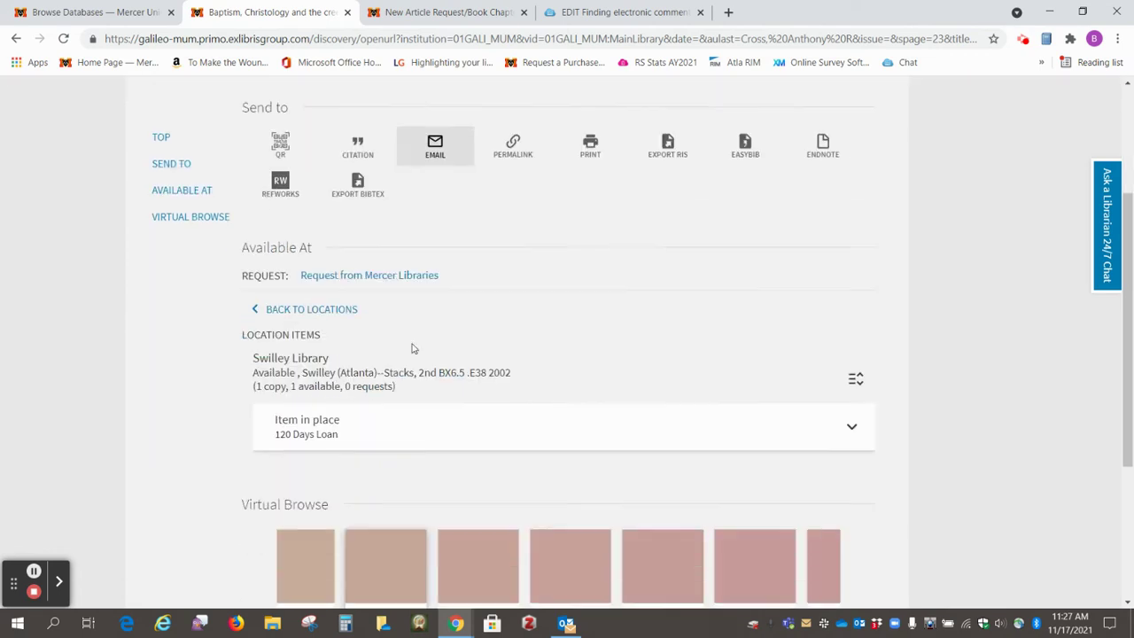
Highlight Swilley Library's call number BX6.5 .E38 2002, then return to the EBSCOhost results.
scroll(212, 339, down, 1)
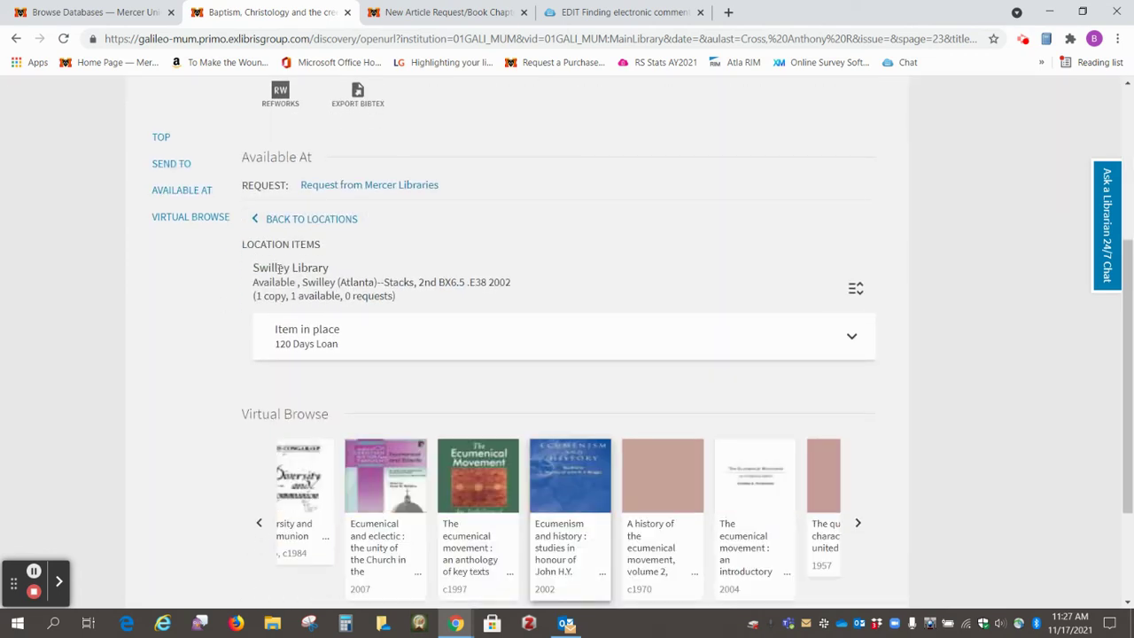
drag(254, 268, 328, 269)
click(17, 39)
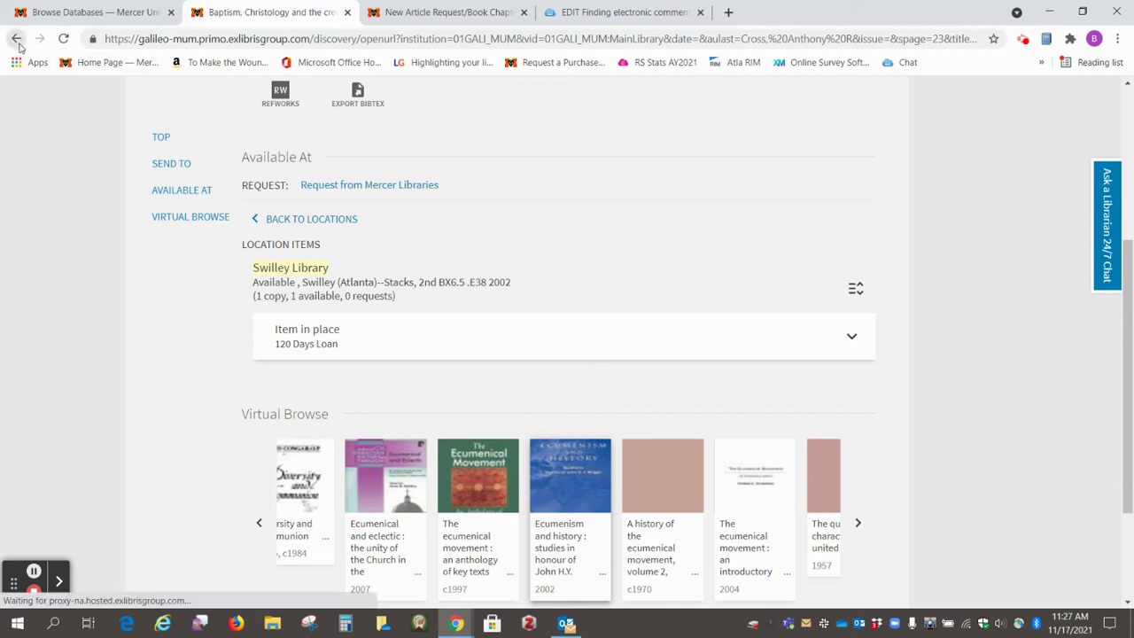